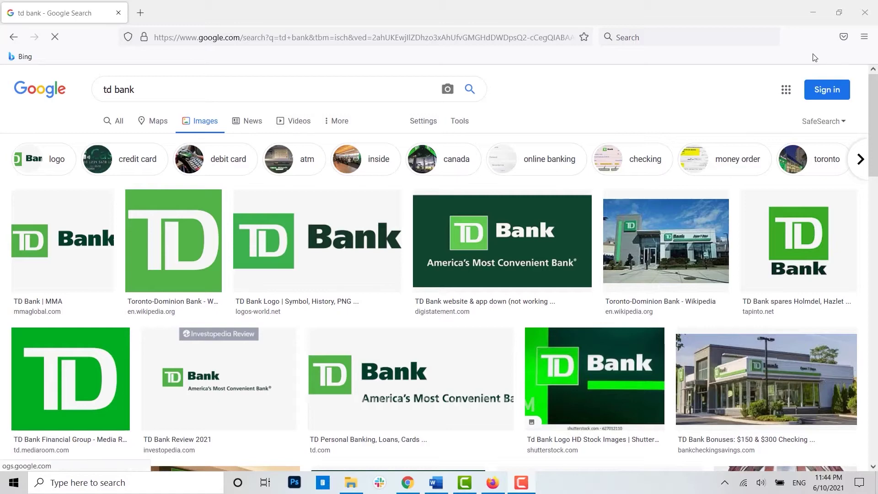
- Open a new blank browser tab beside the 'td bank' image results
click(140, 13)
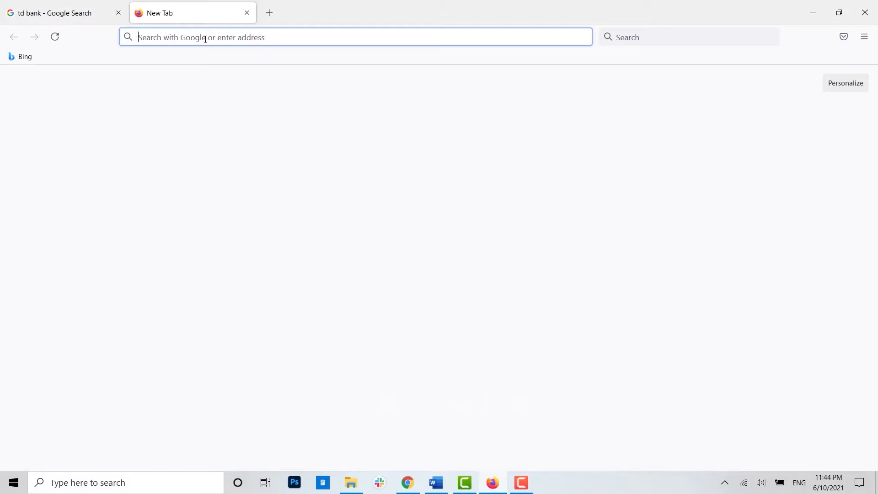
- Go to tdbank.com and start the online banking sign-up for a Personal Account
text(tdbank)
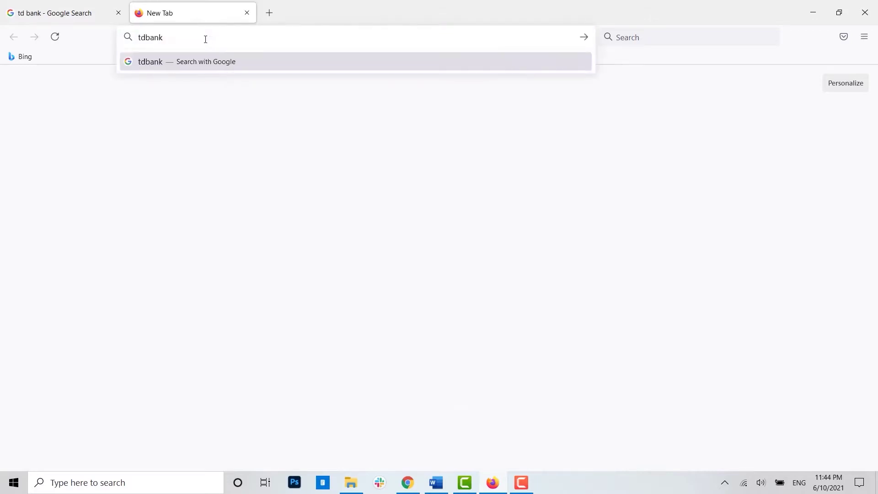
text(.com)
key(Return)
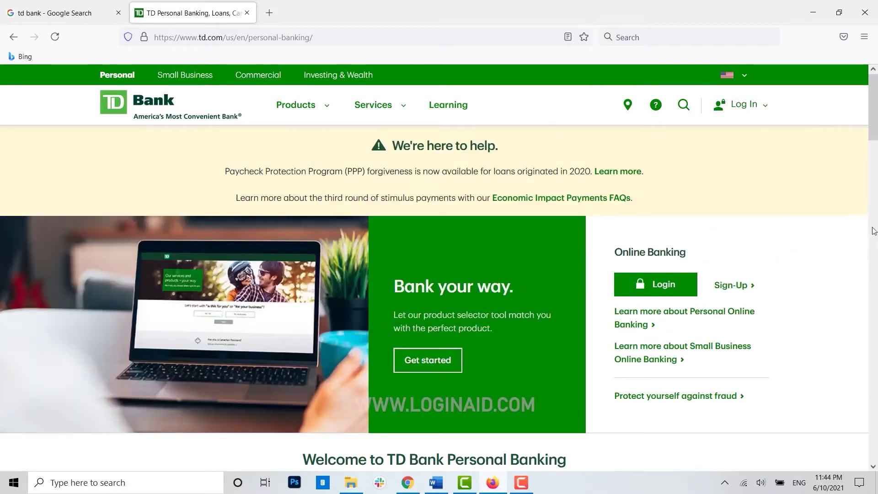
click(732, 288)
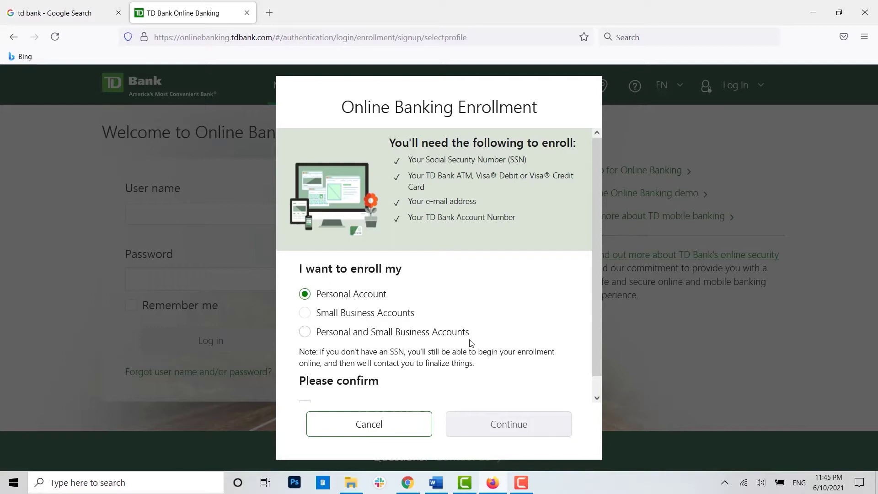
- Confirm you are the owner of all the accounts and continue to the Terms of Use
scroll(471, 344, down, 1)
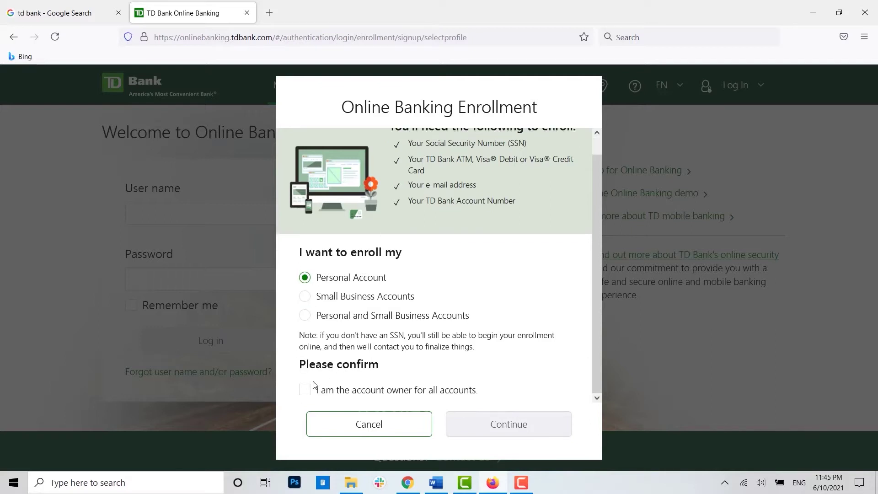
click(306, 391)
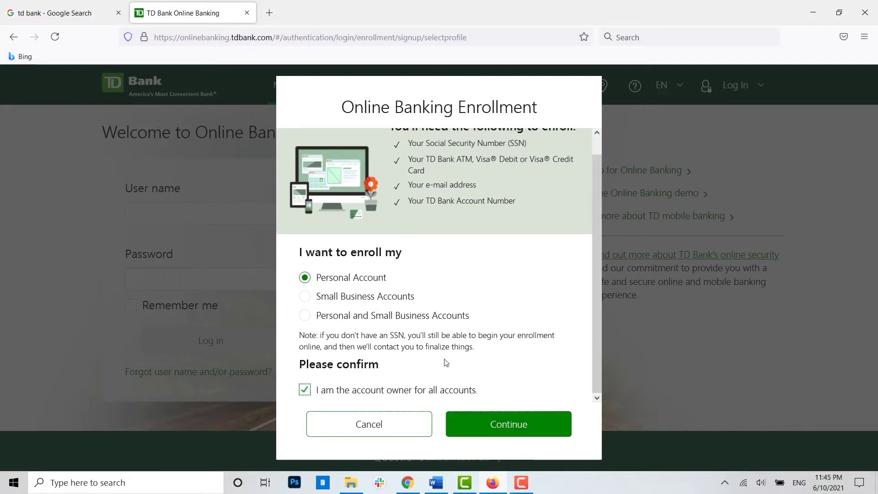
click(503, 416)
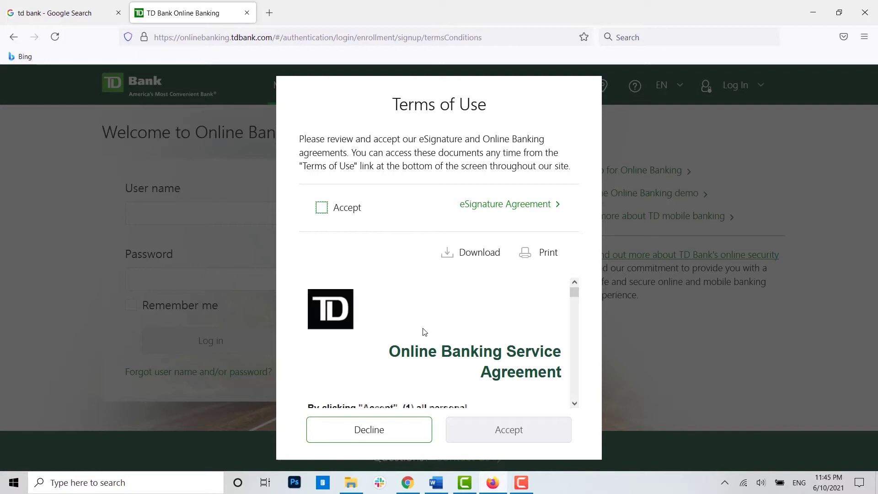
- Agree to the eSignature and banking agreements and accept the Terms of Use
click(322, 208)
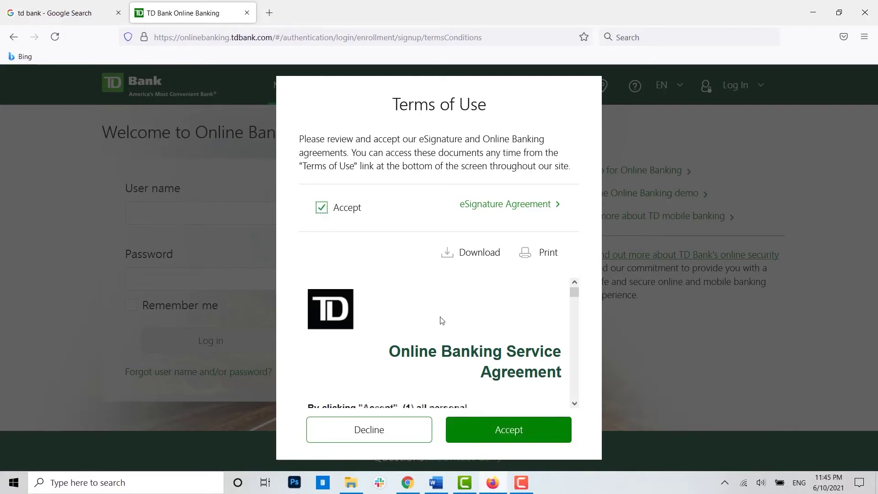
scroll(439, 319, down, 5)
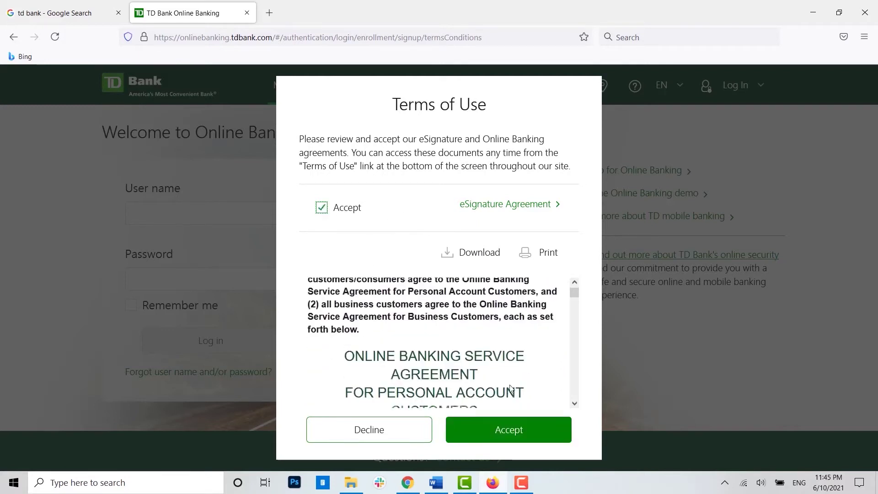
click(524, 432)
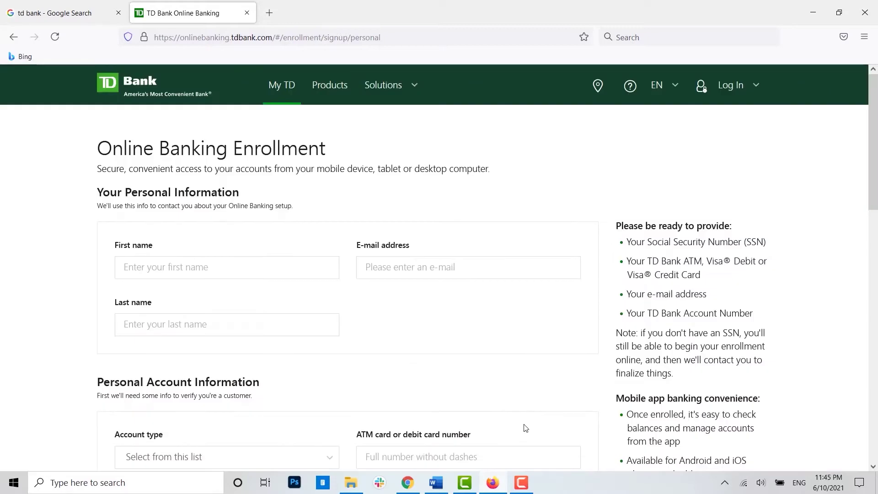
scroll(510, 320, down, 1)
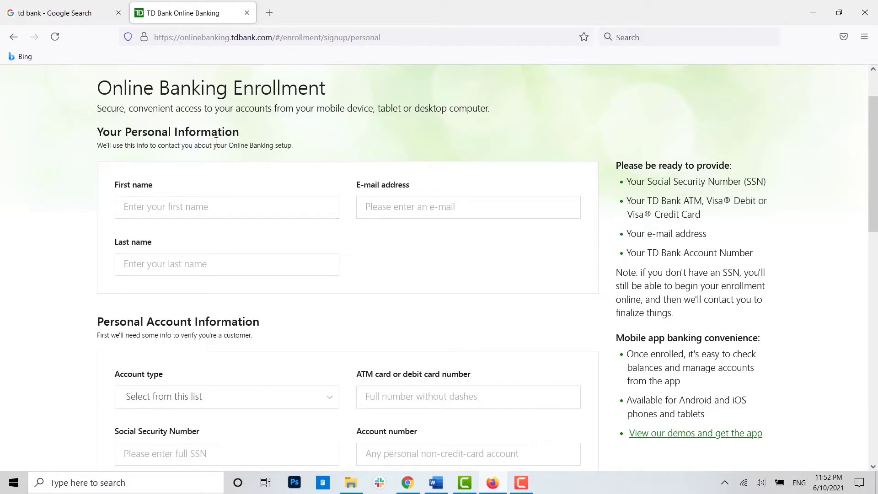
- Fill in the customer's first name, e-mail address and last name on the enrollment form
click(244, 203)
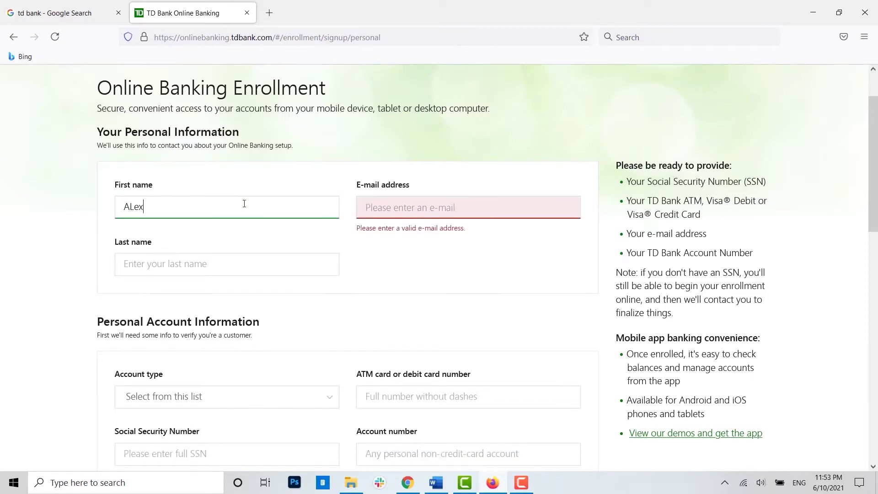
click(415, 214)
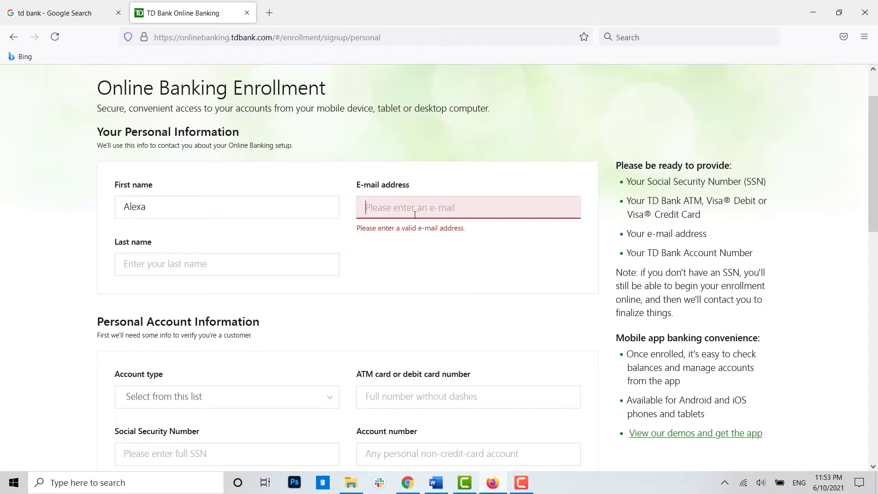
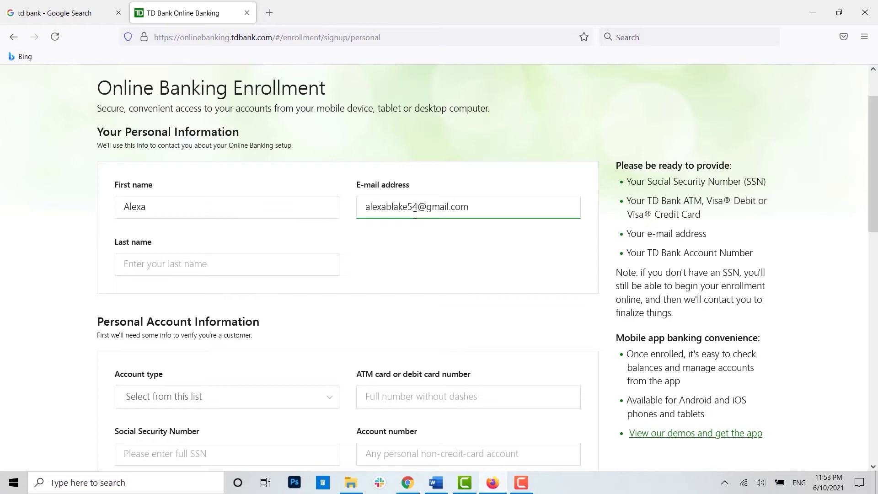
click(156, 270)
text(B)
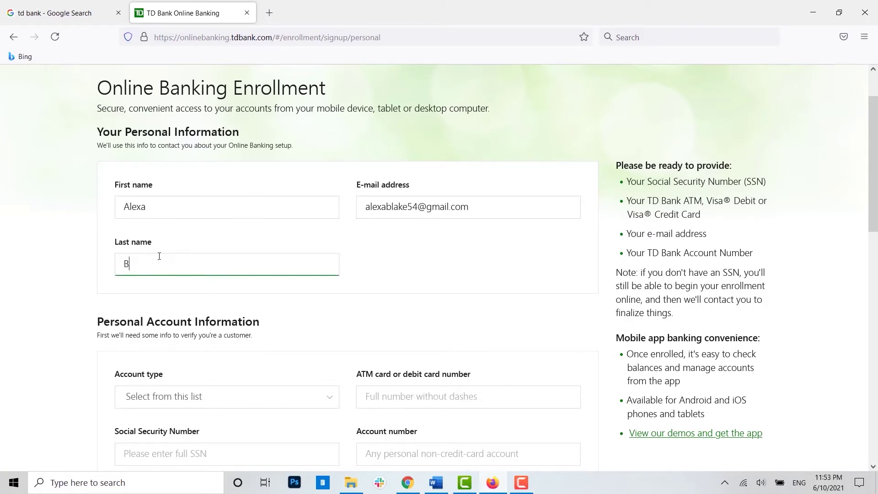
text(l)
key(BackSpace)
key(BackSpace)
scroll(165, 249, down, 3)
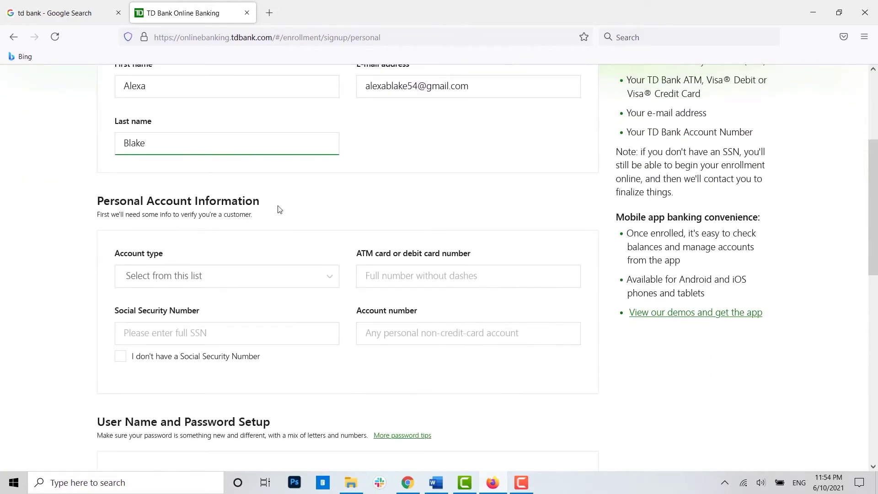
- Choose Savings as the account type and enter the ATM or debit card number
scroll(280, 209, down, 2)
click(167, 222)
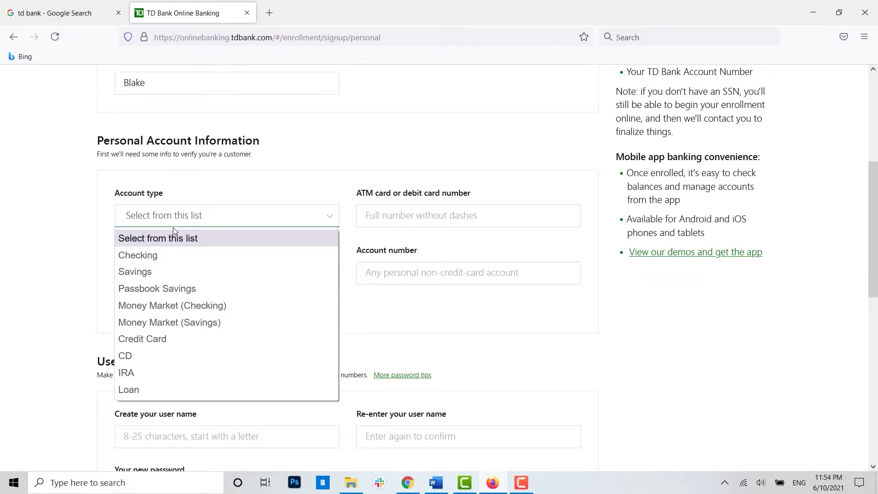
click(135, 272)
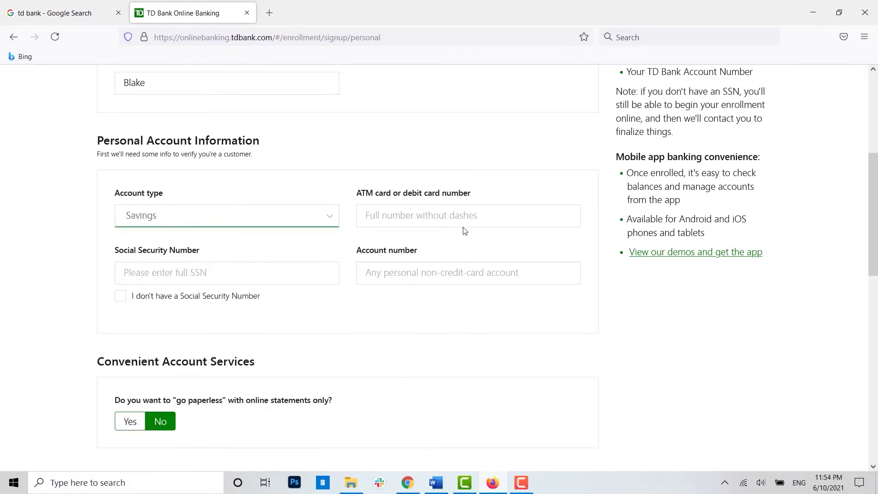
click(411, 218)
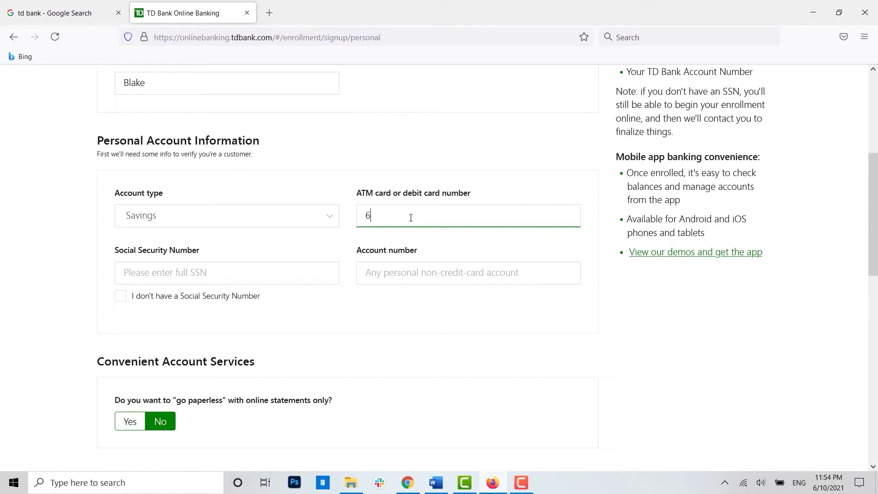
- Paste the customer's bank account number into the Account number field
click(207, 275)
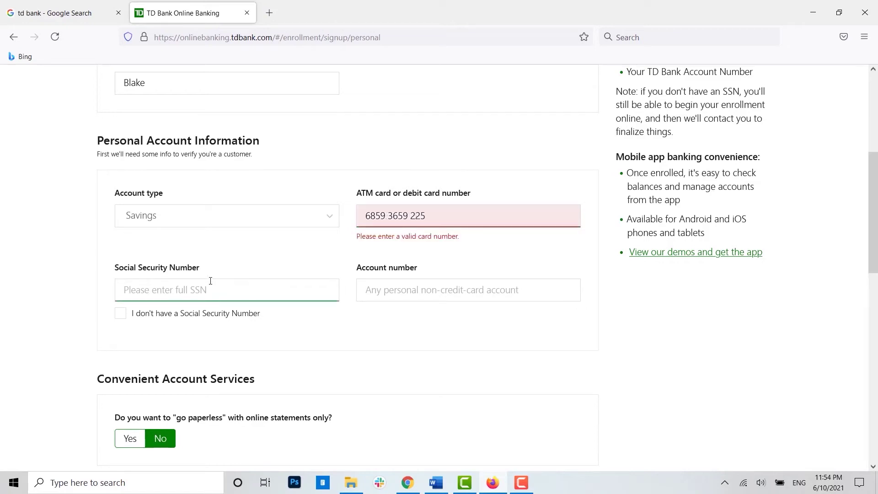
scroll(210, 283, down, 1)
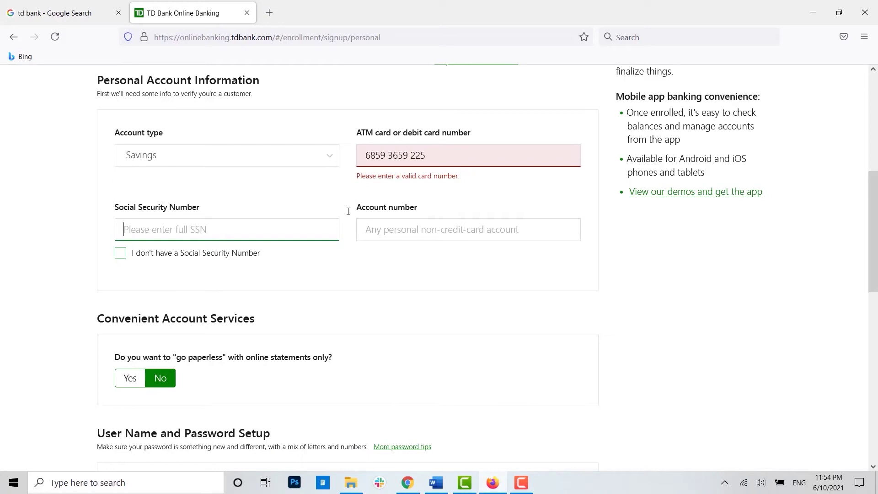
click(432, 229)
key(ctrl+v)
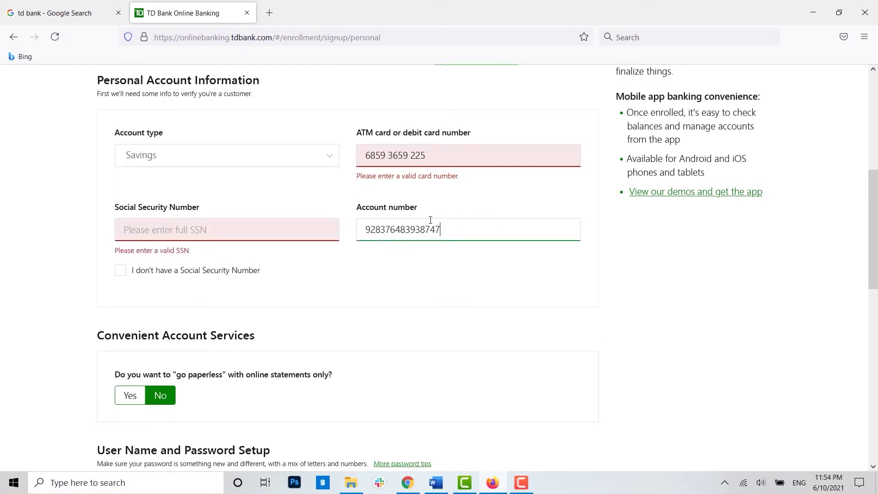
scroll(423, 296, down, 7)
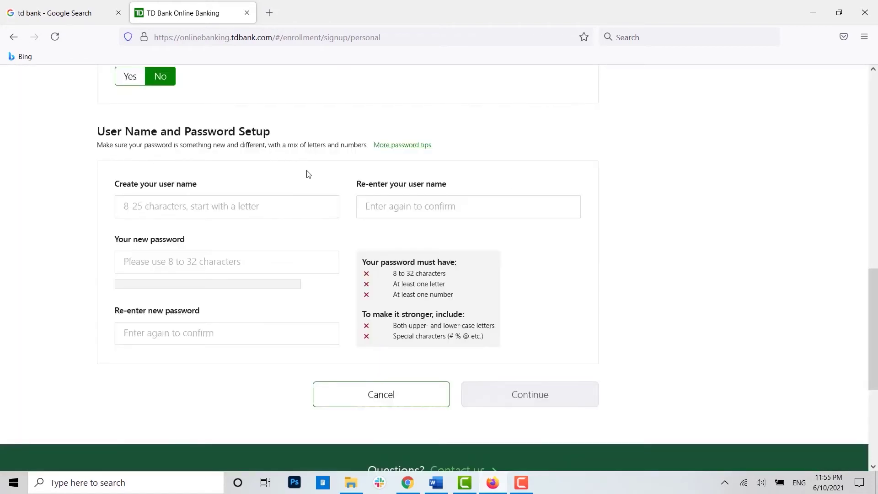
- Enter the chosen user name in both the Create and Re-enter user name fields
click(312, 197)
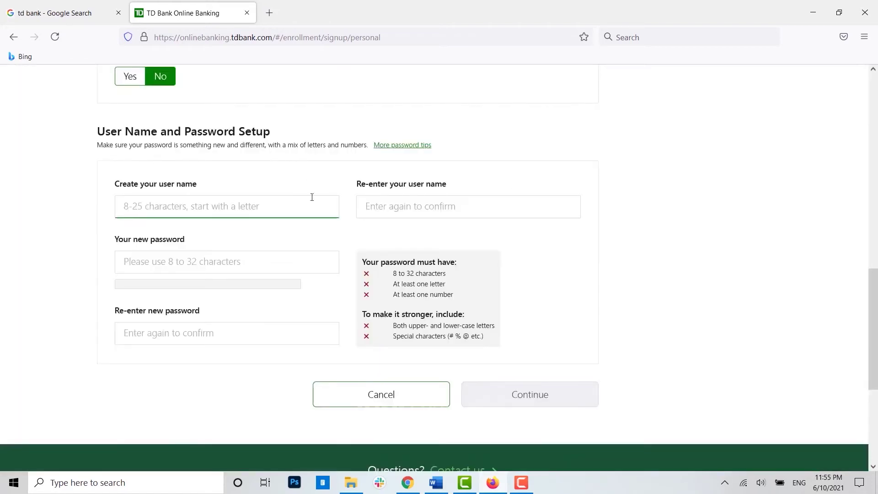
scroll(312, 197, down, 2)
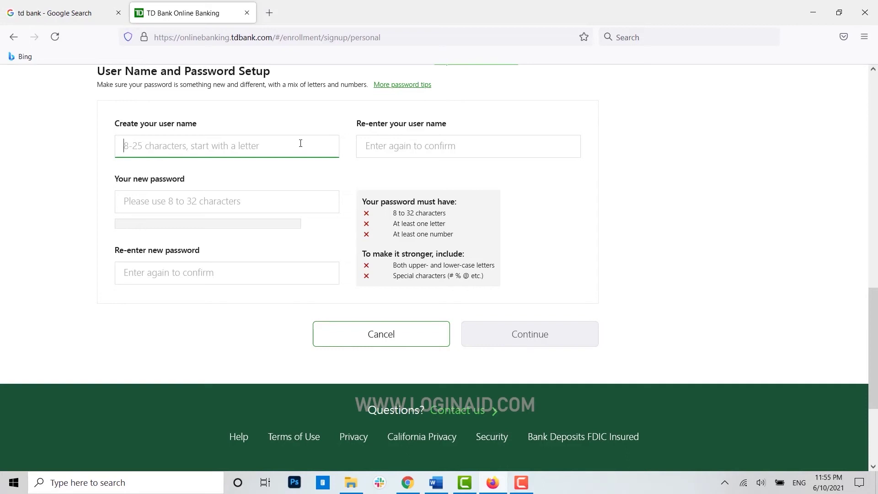
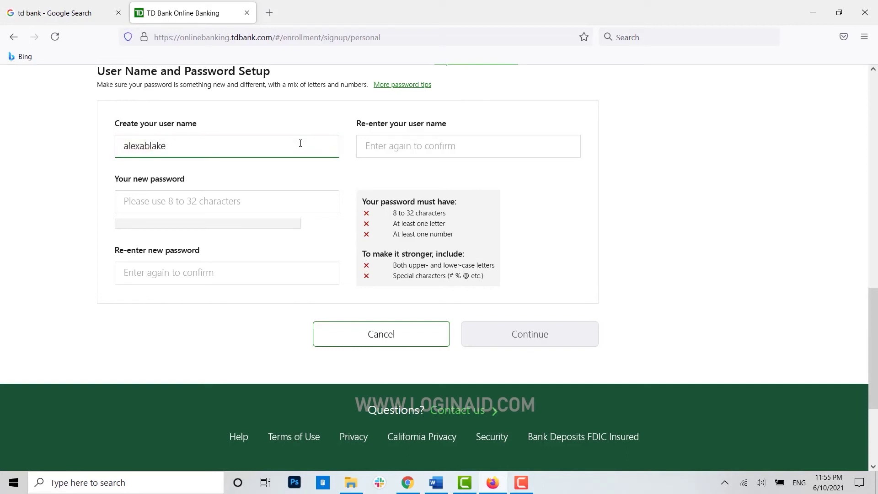
click(418, 143)
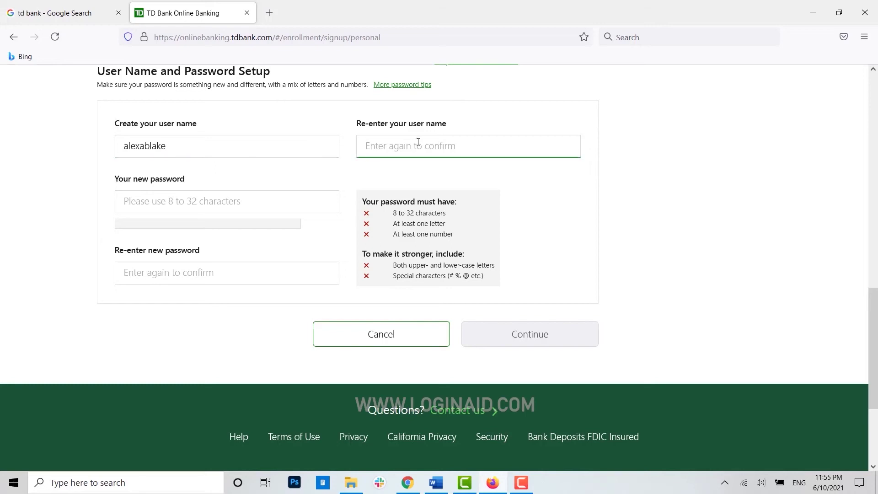
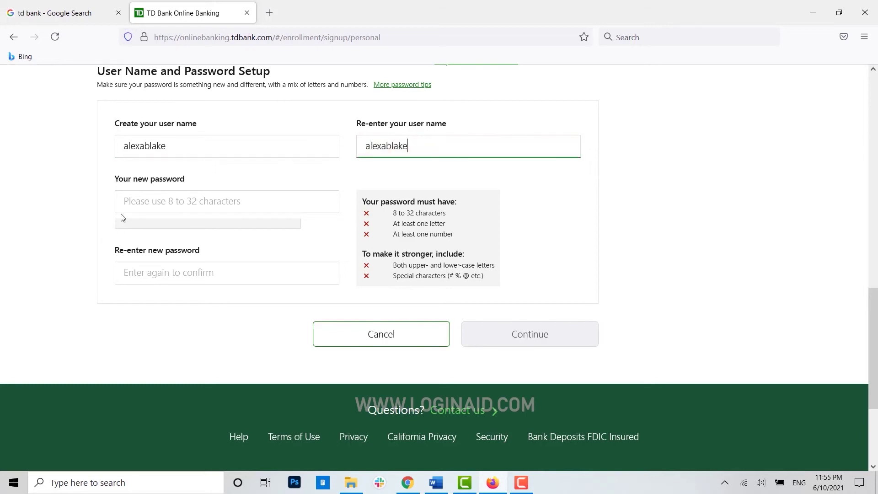
- Type the account password into both the new password and confirmation fields
click(131, 201)
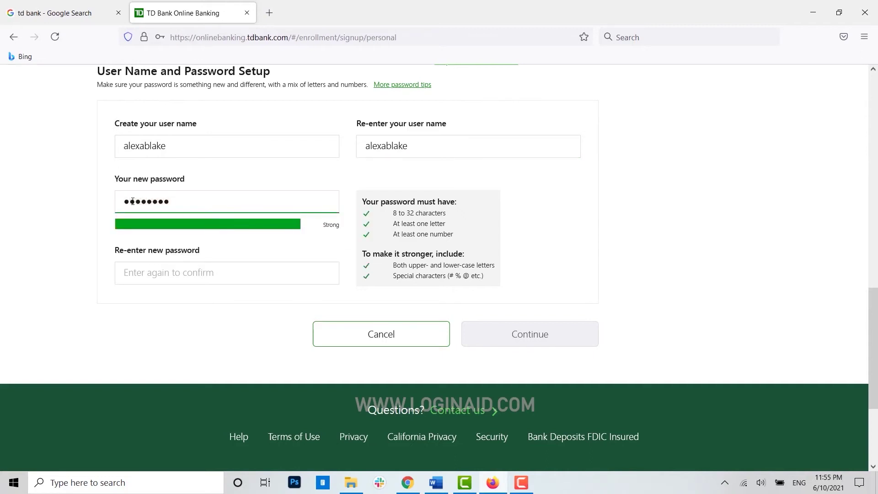
click(164, 279)
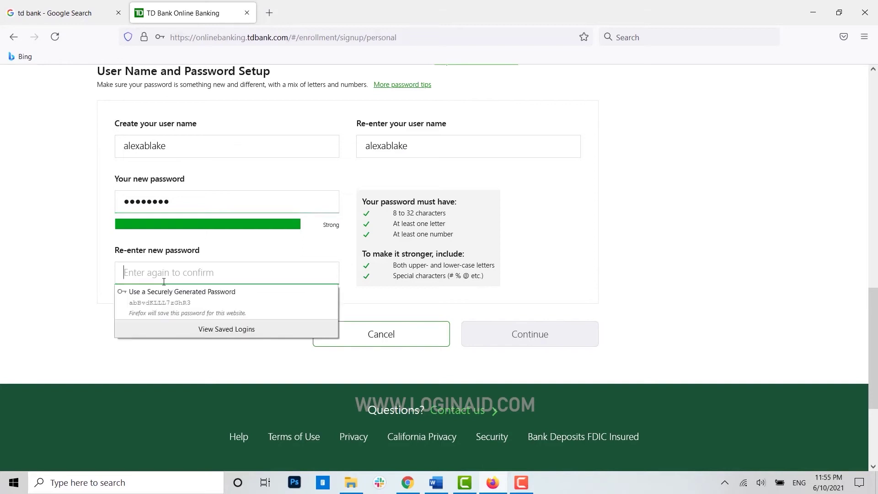
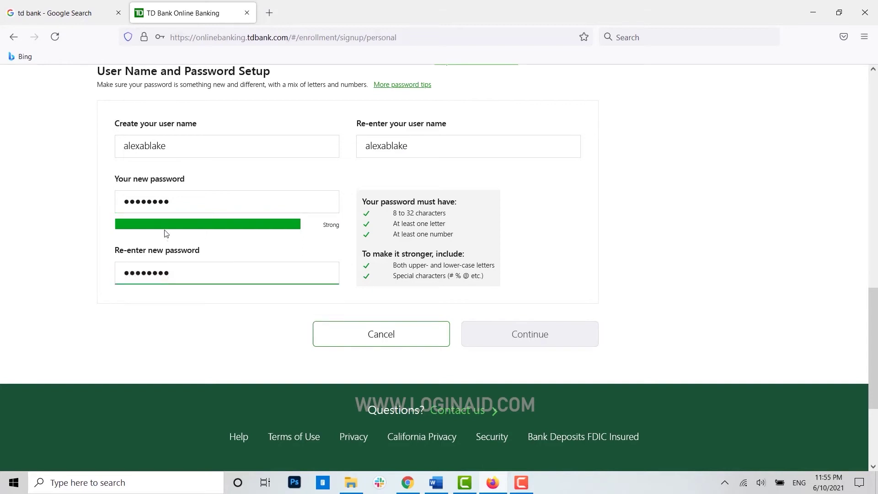
scroll(220, 267, up, 2)
scroll(221, 267, up, 2)
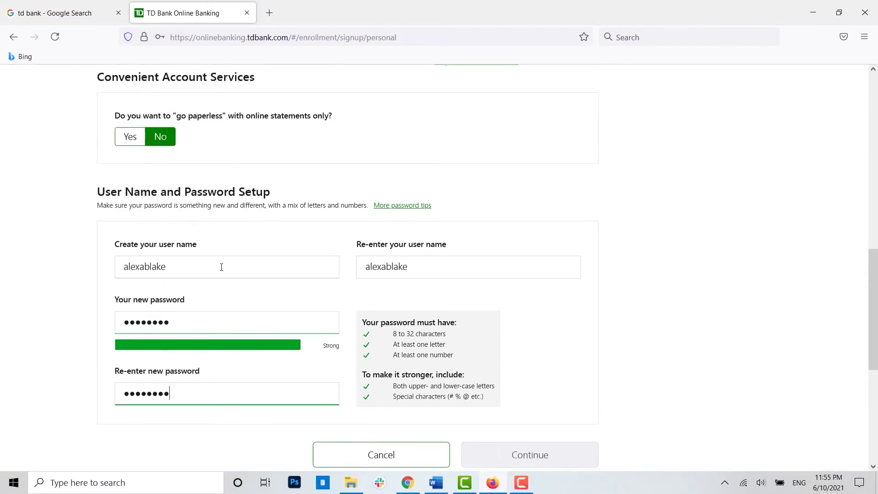
scroll(232, 268, up, 2)
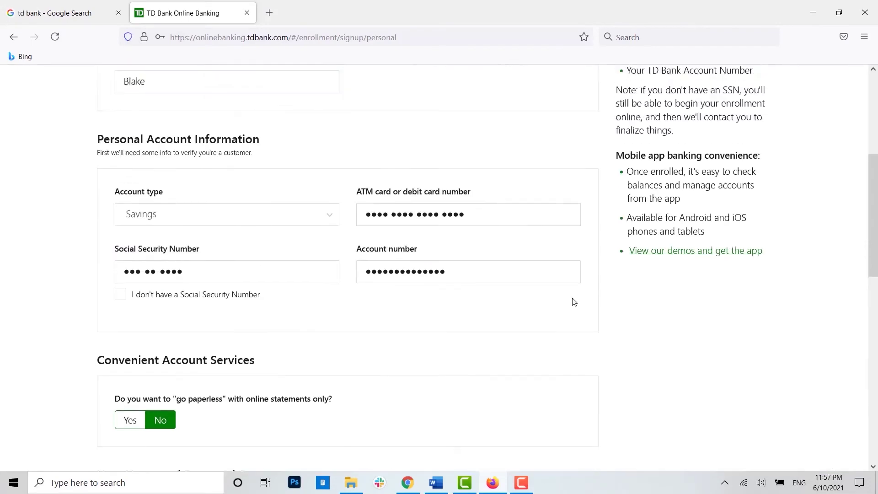
scroll(573, 300, up, 5)
scroll(574, 301, down, 8)
scroll(578, 310, down, 5)
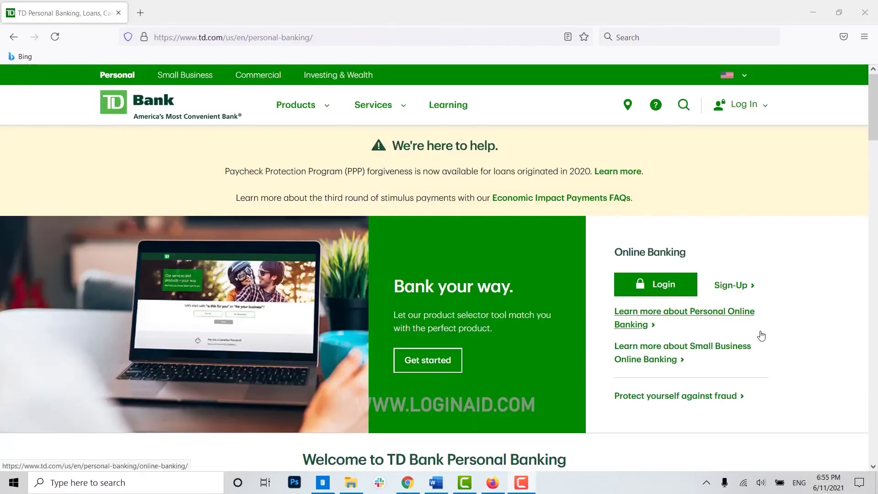
- Open the top-right Log In dropdown to show the 'Log in to your other accounts' menu
click(760, 105)
click(758, 106)
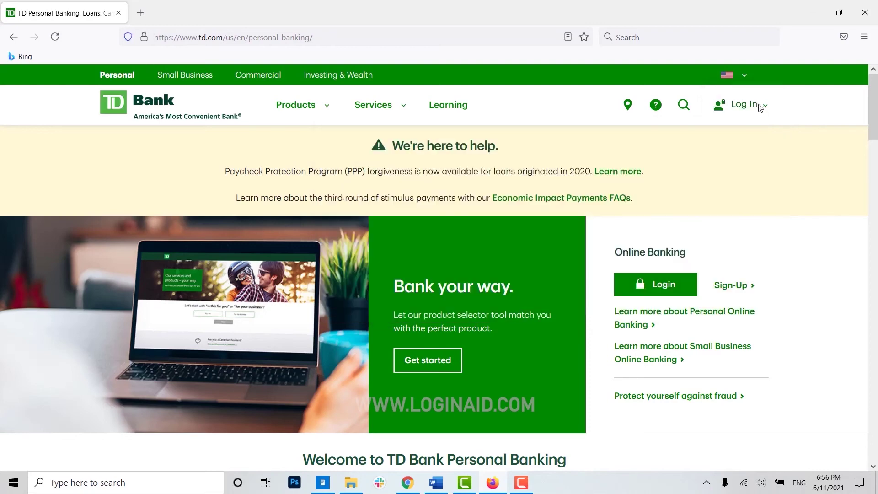
click(760, 107)
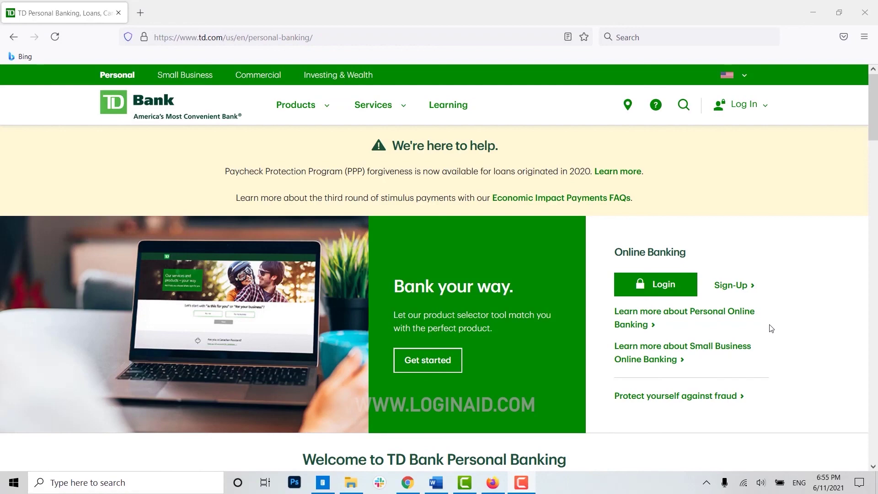
click(760, 106)
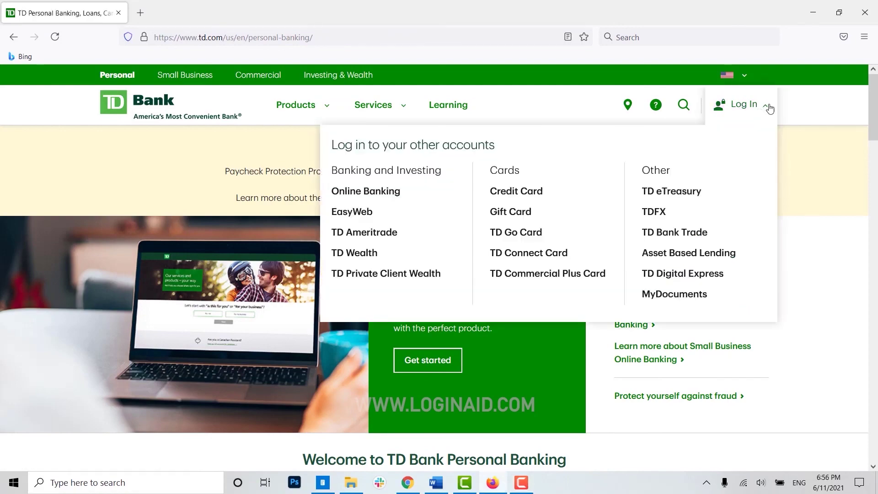